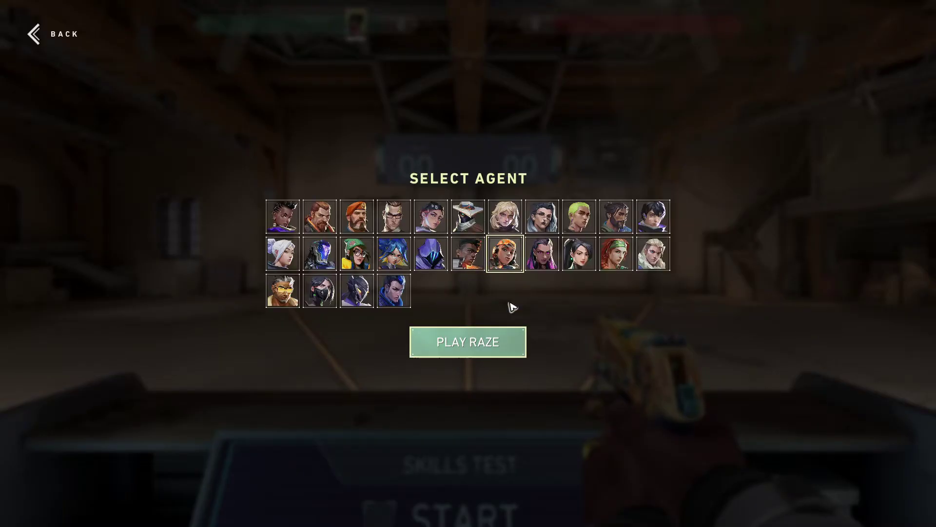
- Start the Range as Raze and buy an Odin, a Judge and a Sheriff
left_click(493, 341)
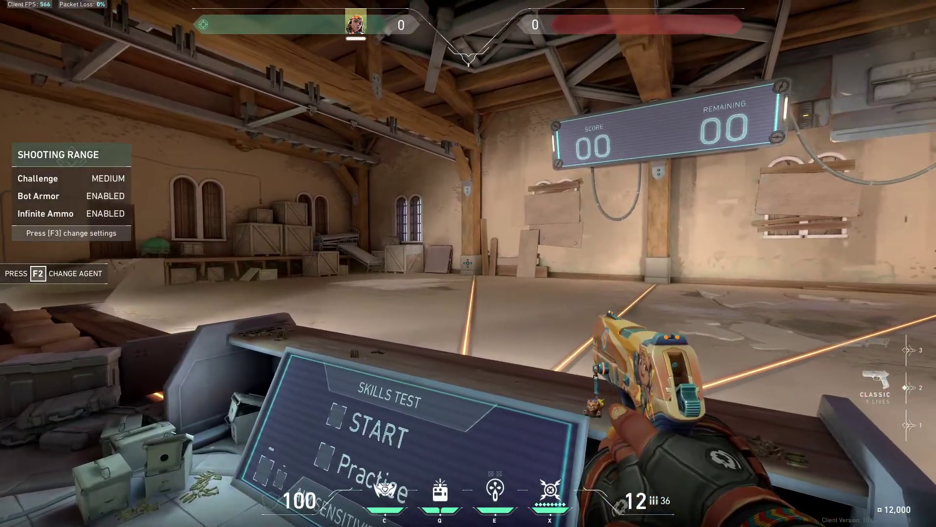
key("b")
left_click(587, 329)
left_click(347, 329)
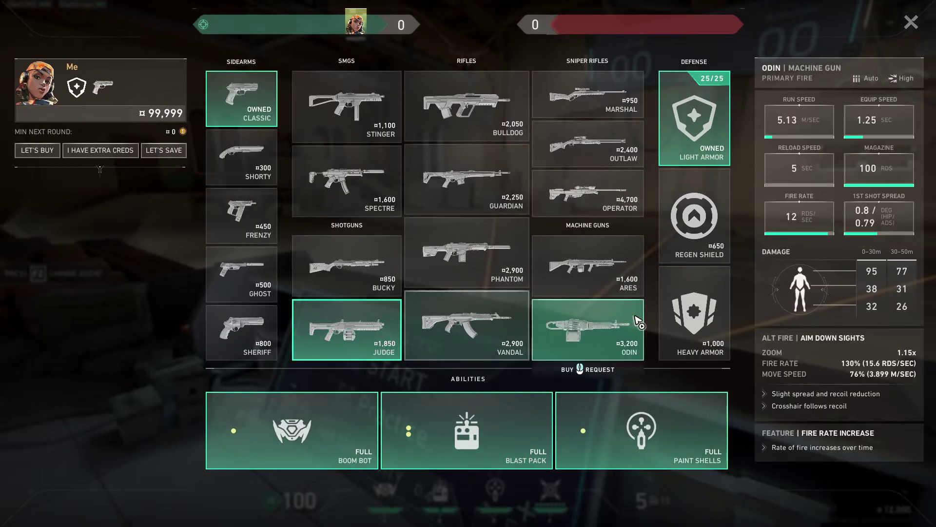
left_click(242, 332)
- Close the buy menu and throw Raze's Blast Pack to reach a raised spot
key("b")
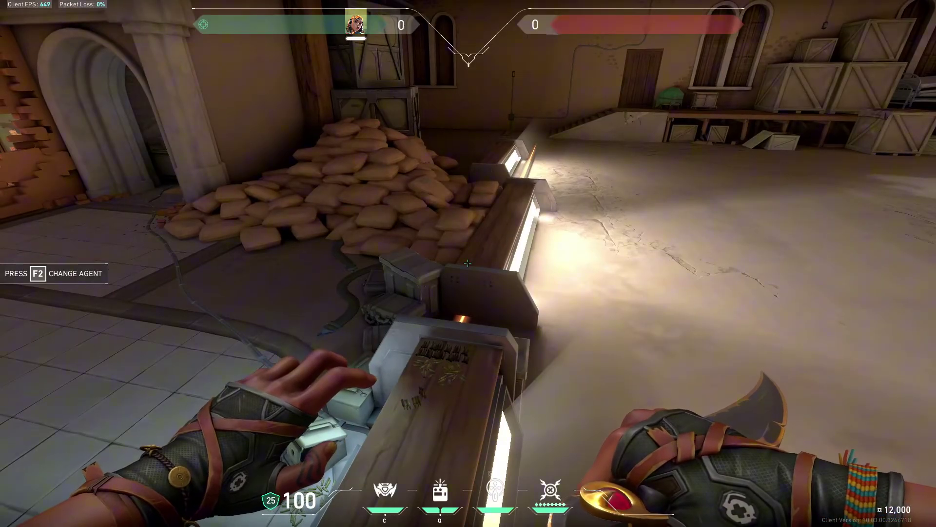
key("q")
left_click(468, 262)
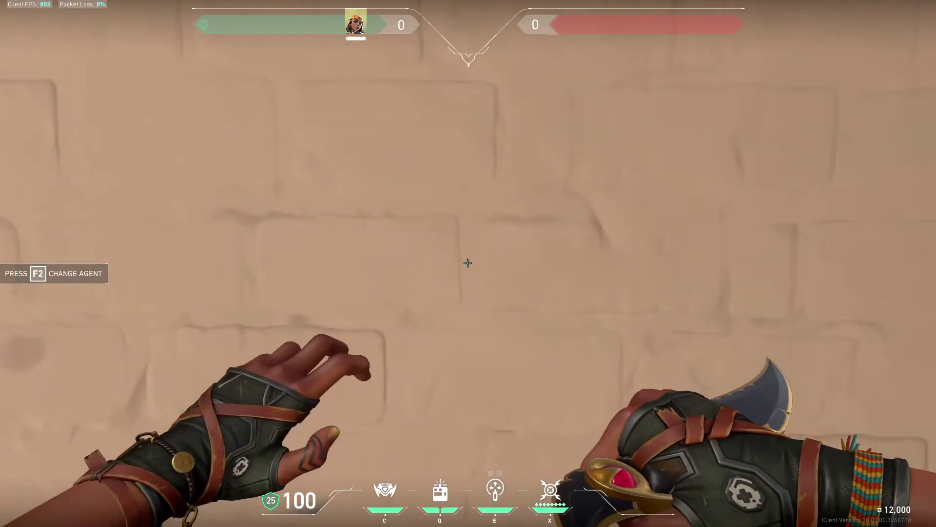
- Slash and heavy-stab the brick wall with the knife, inspect it, then open settings
key("3")
left_click(468, 263)
right_click(468, 263)
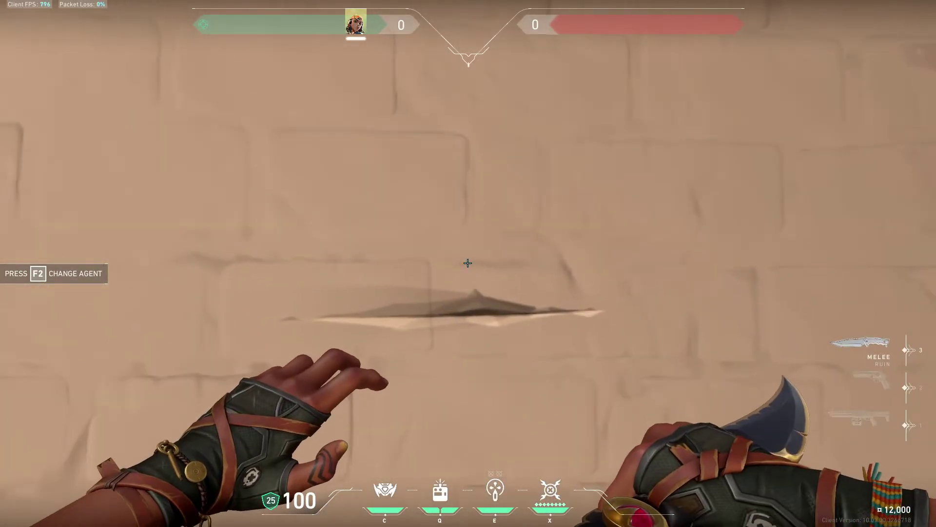
middle_click(467, 263)
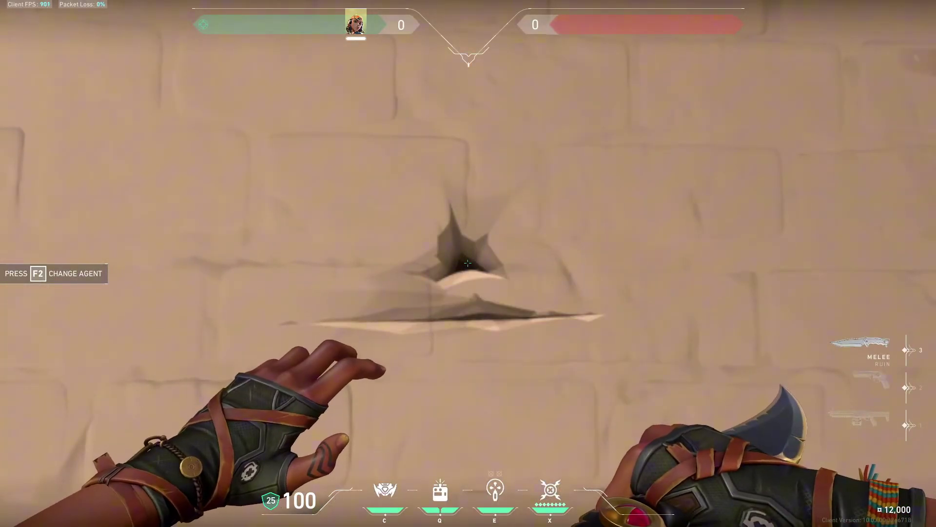
key("Escape")
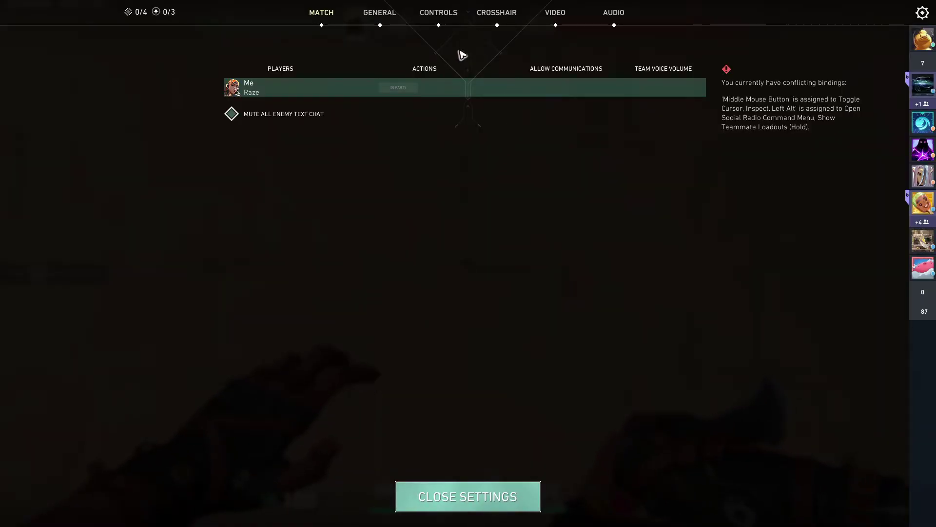
- On the Crosshair tab, turn Use Advanced Options off and then back on
left_click(502, 11)
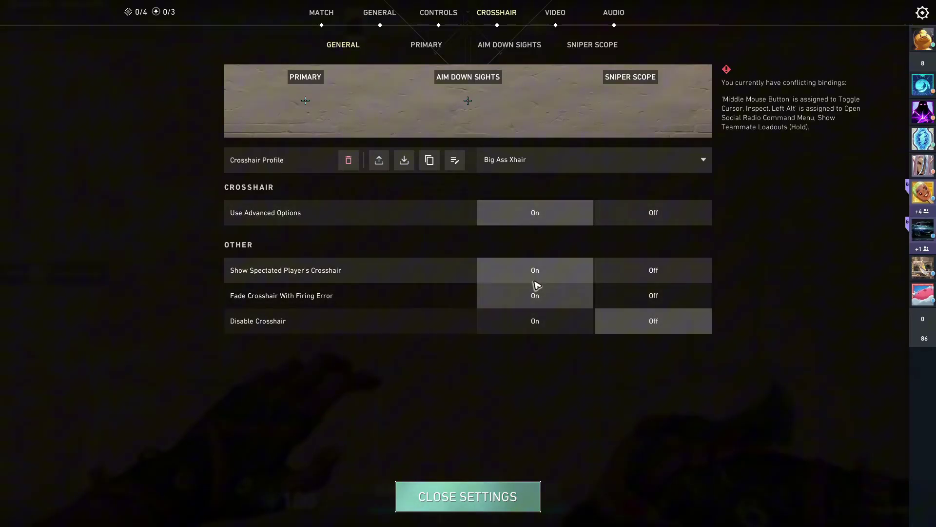
left_click(652, 215)
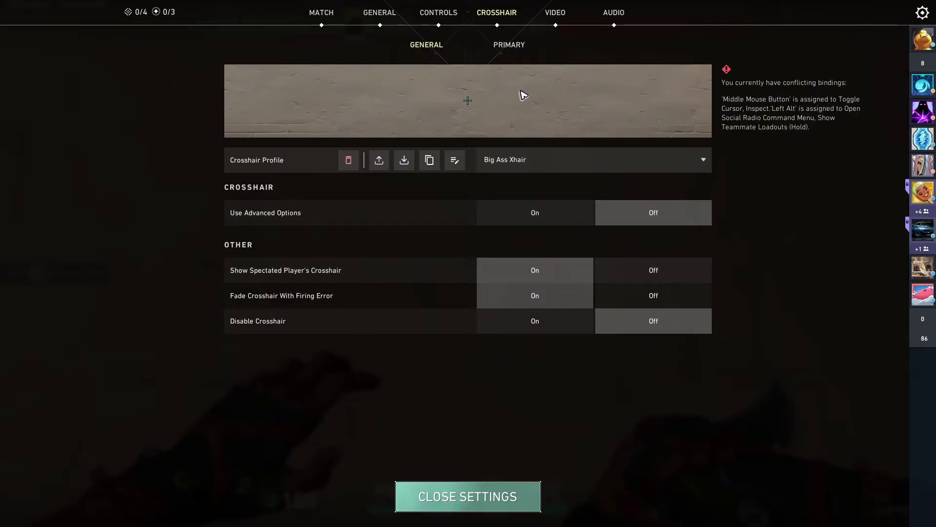
left_click(535, 214)
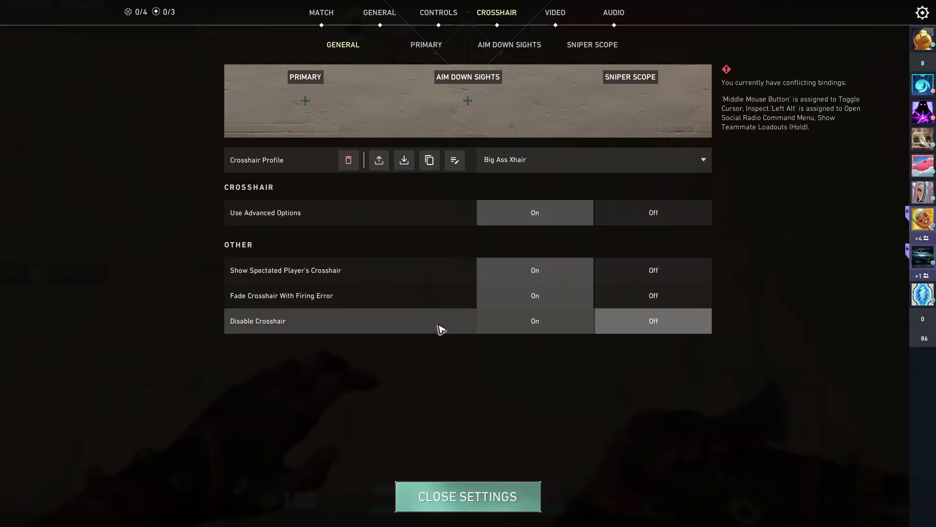
- Turn Disable Crosshair on and view the Range without a crosshair before returning to settings
left_click(536, 330)
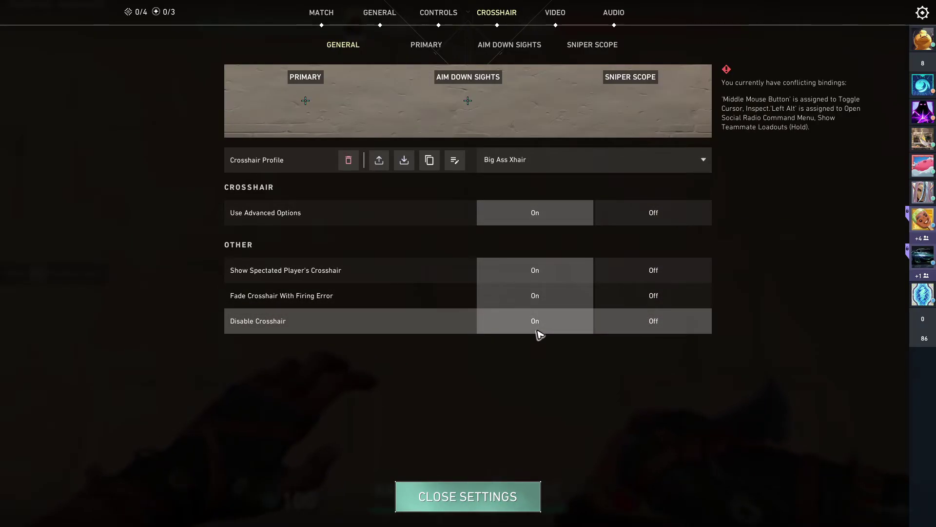
key("Escape")
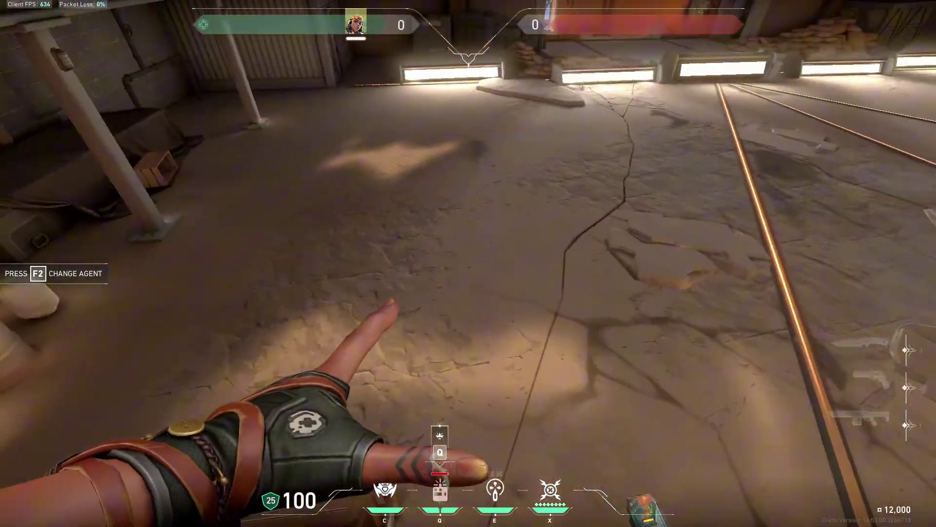
key("Escape")
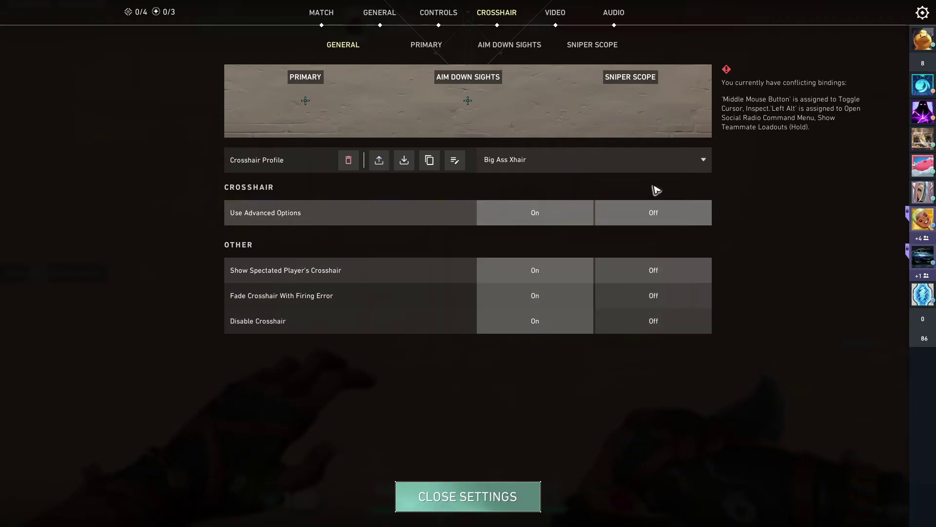
- On the Primary crosshair, try White, Green, Yellow Green, Green Yellow and Cyan colours
left_click(425, 47)
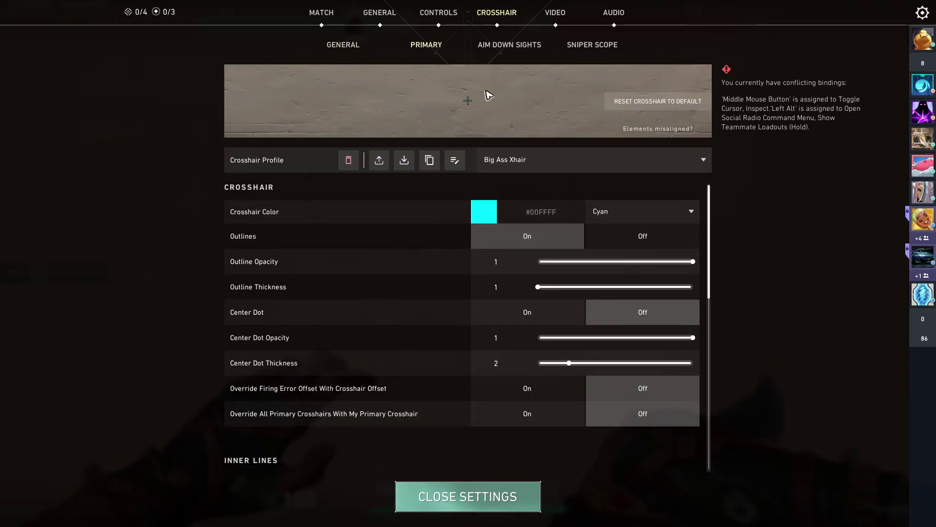
left_click(669, 219)
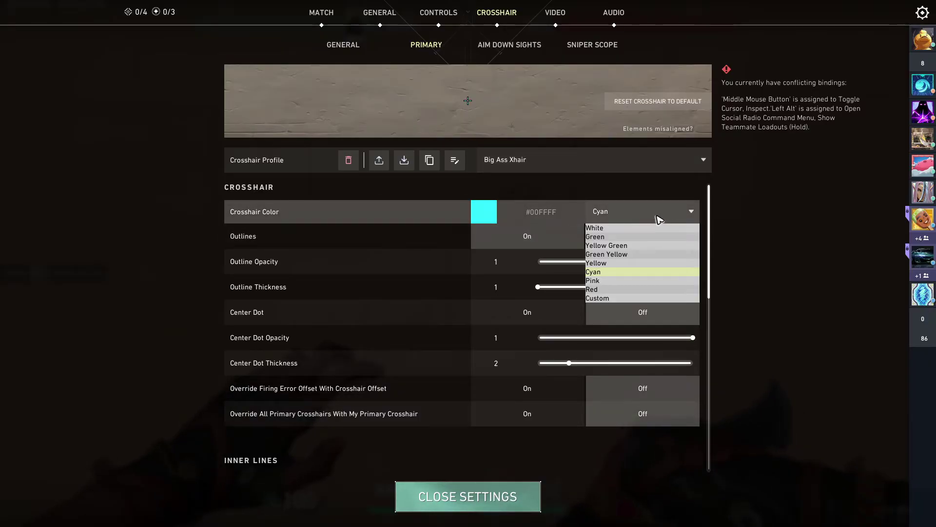
left_click(607, 227)
left_click(639, 211)
left_click(615, 237)
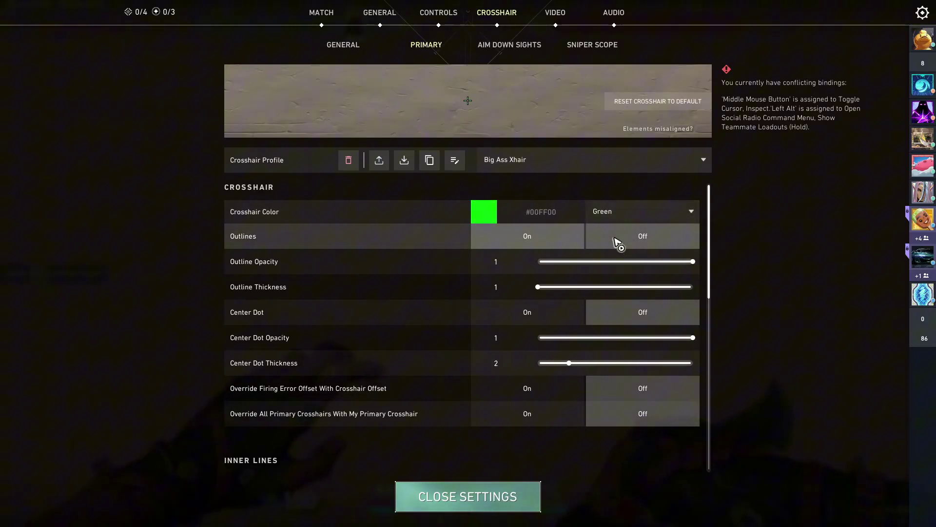
left_click(617, 213)
left_click(617, 246)
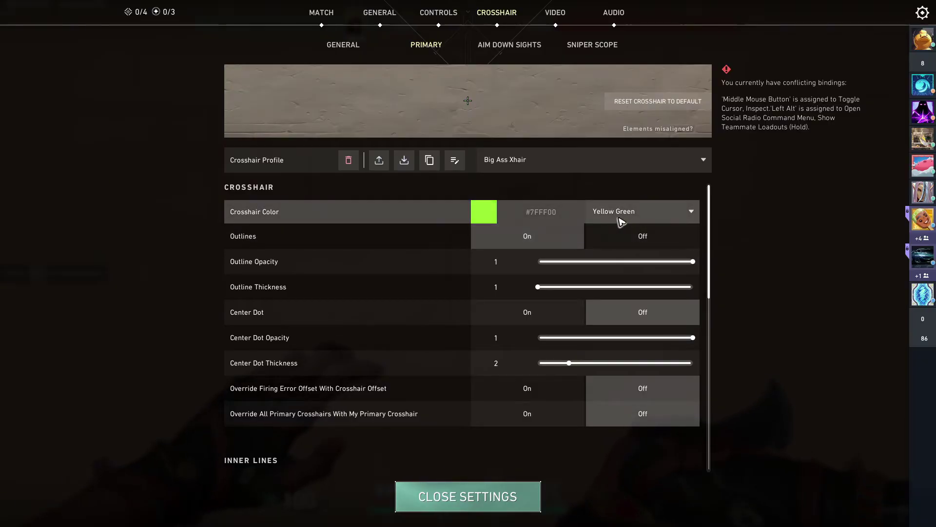
left_click(622, 220)
left_click(613, 256)
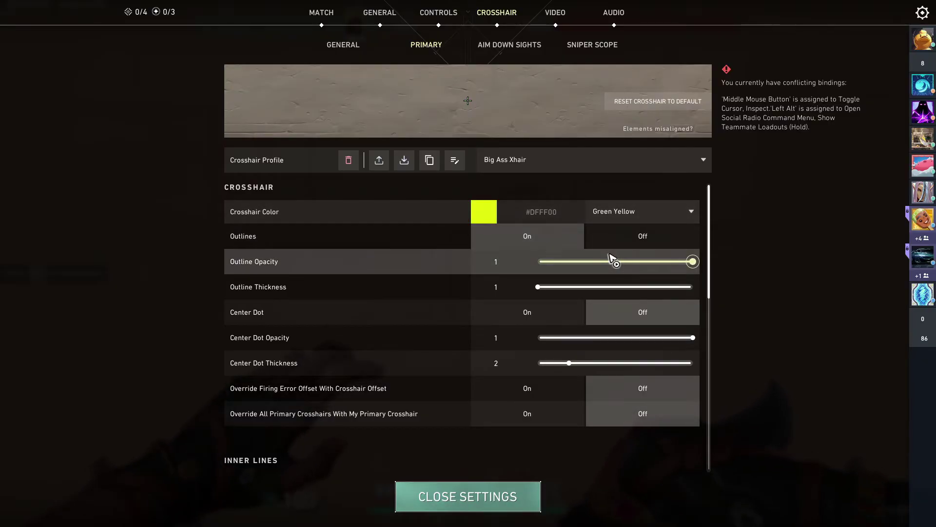
left_click(612, 211)
left_click(603, 272)
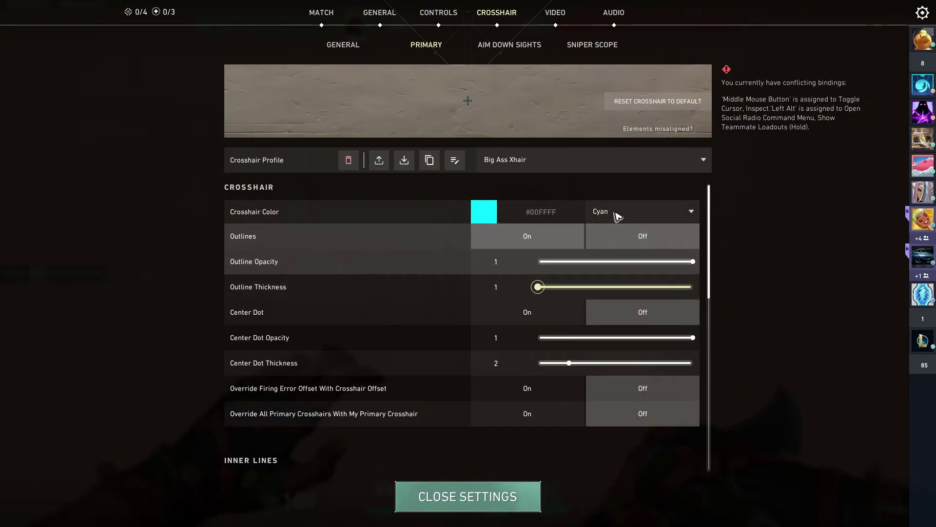
- Try Pink, Red and Custom crosshair colours, then settle back on Cyan
left_click(618, 211)
left_click(614, 280)
left_click(617, 211)
left_click(605, 289)
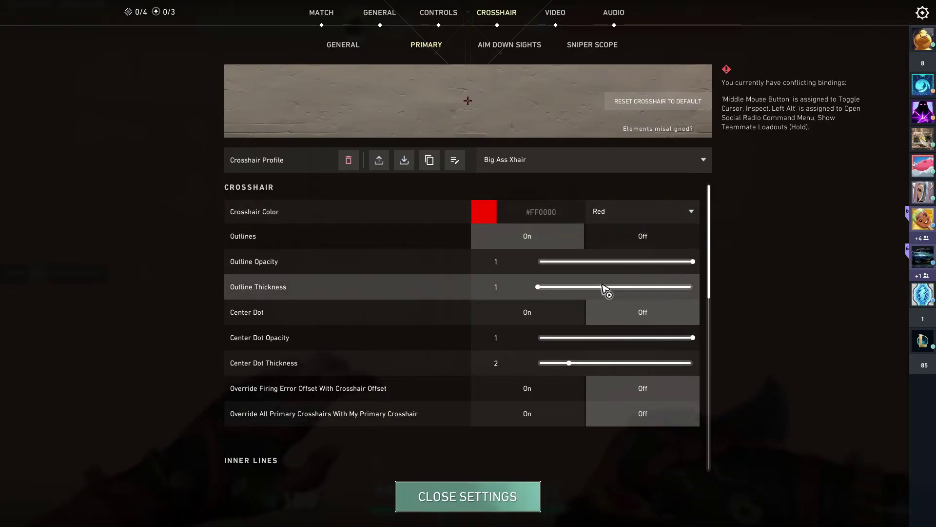
left_click(617, 211)
left_click(605, 298)
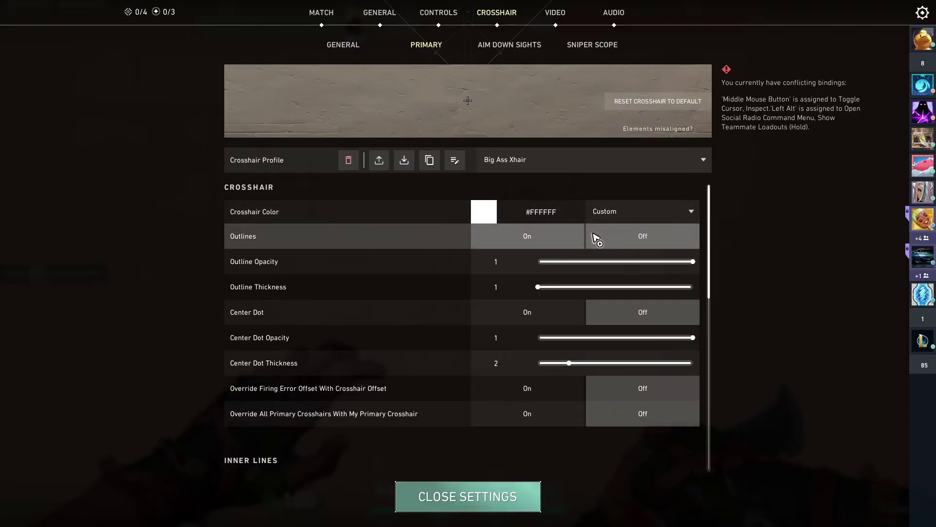
left_click(617, 211)
left_click(617, 273)
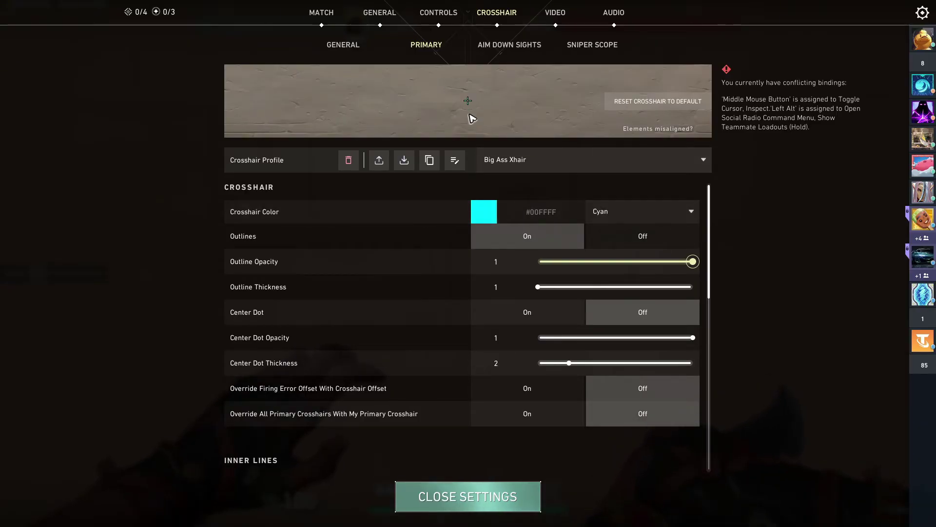
- Raise the outline thickness from 1 to 2 and toggle the center dot on, then off
mouse_move(541, 288)
left_mouse_down()
mouse_move(585, 288)
mouse_move(538, 288)
left_mouse_up()
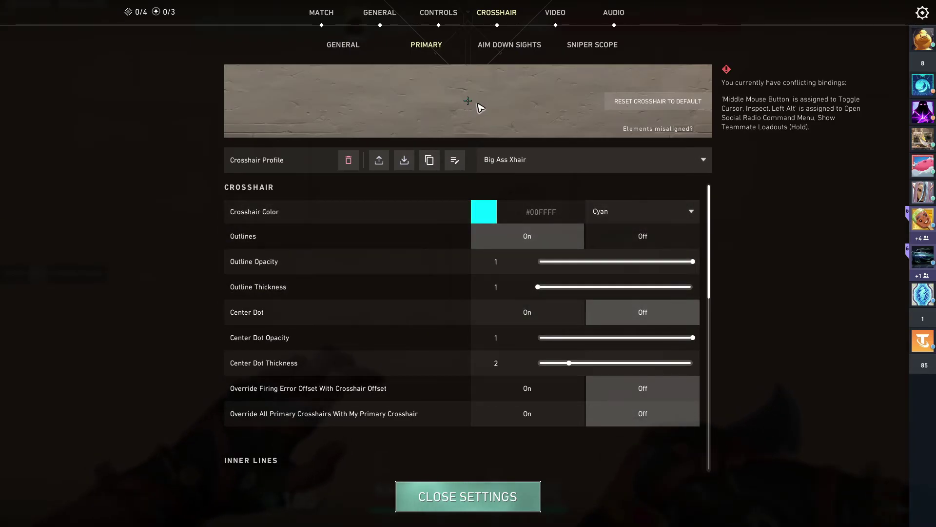
left_click(547, 308)
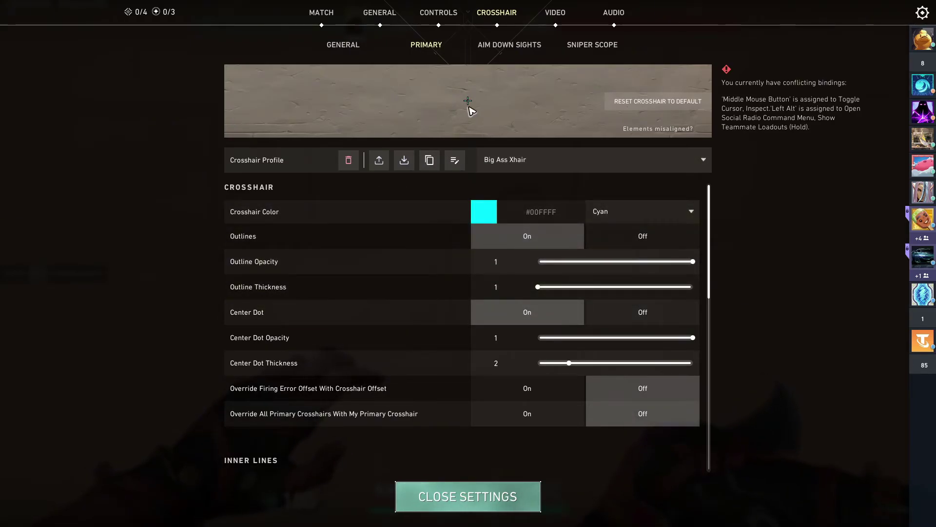
left_click(609, 317)
- Review the remaining Primary crosshair options, then switch to the Aim Down Sights crosshair page
scroll(578, 376, "down", 1)
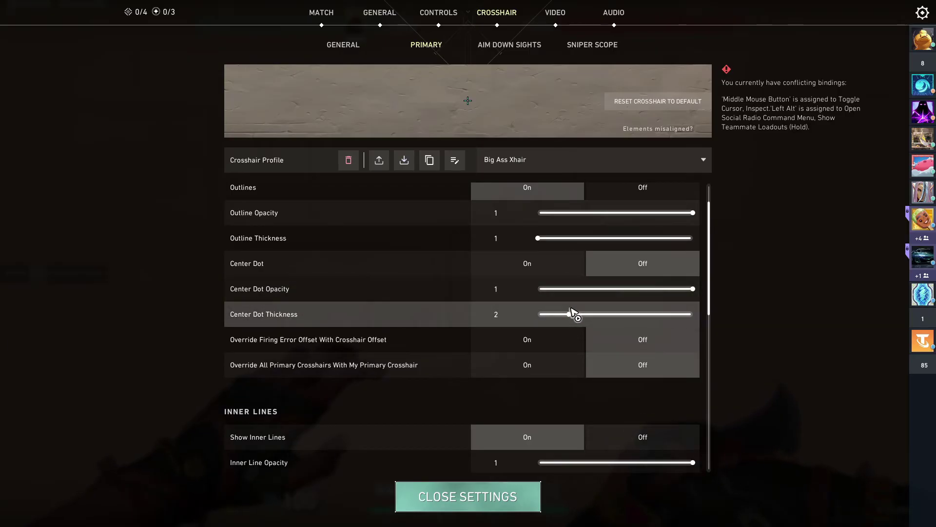
scroll(546, 303, "down", 1)
scroll(526, 292, "down", 1)
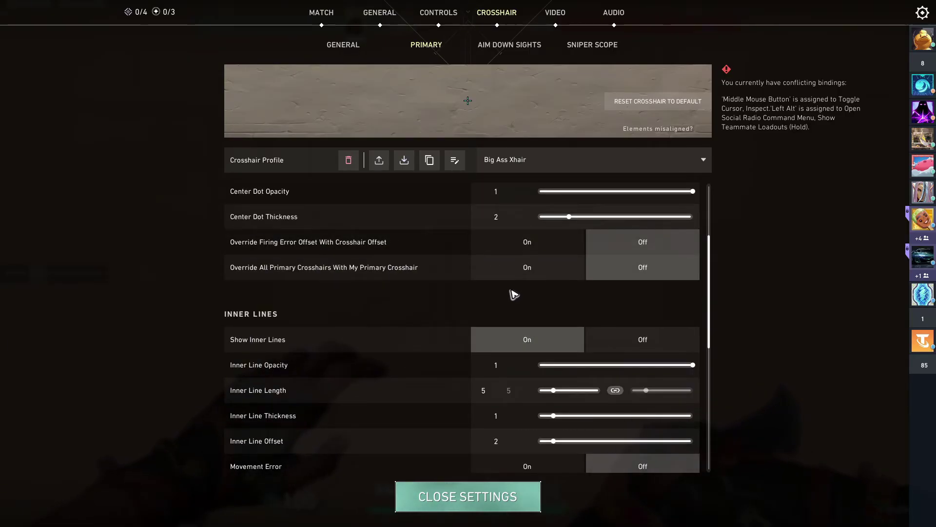
scroll(514, 296, "up", 2)
scroll(506, 364, "down", 1)
scroll(496, 381, "down", 1)
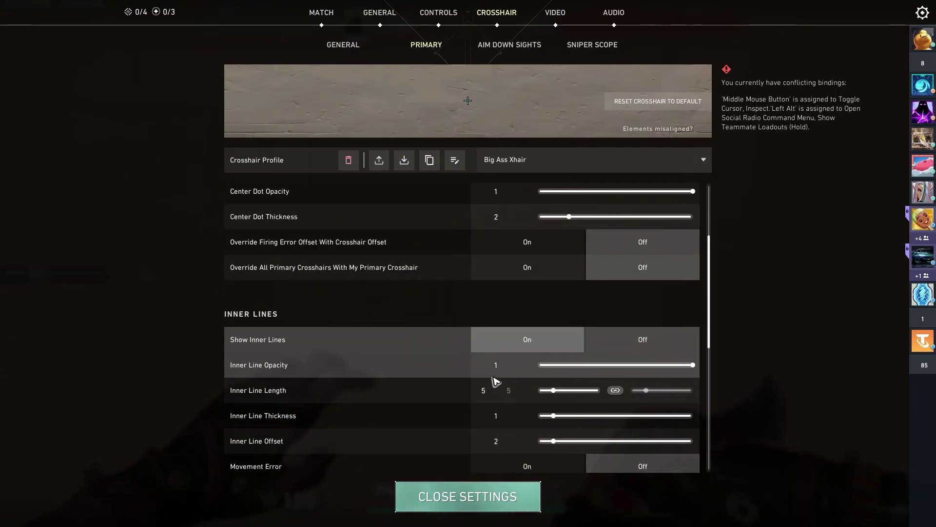
scroll(496, 381, "down", 1)
scroll(558, 307, "up", 4)
scroll(543, 323, "down", 1)
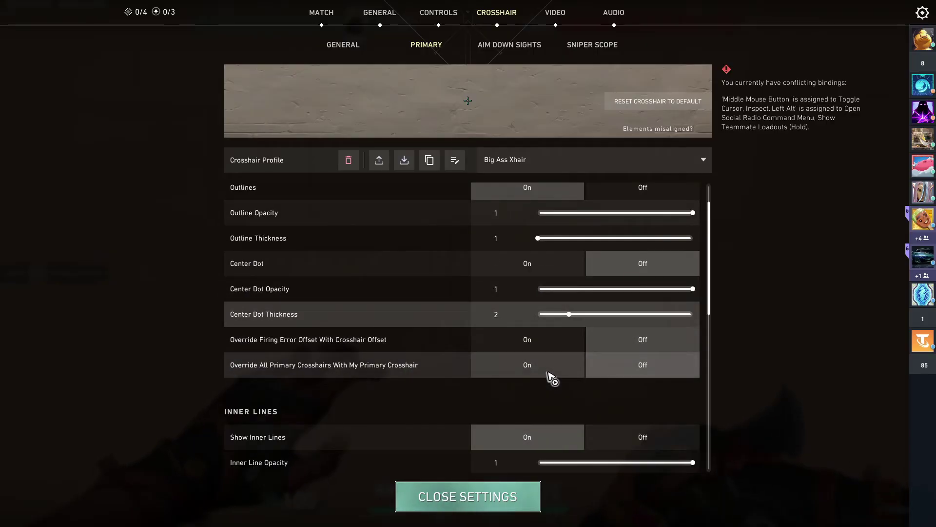
scroll(553, 378, "up", 1)
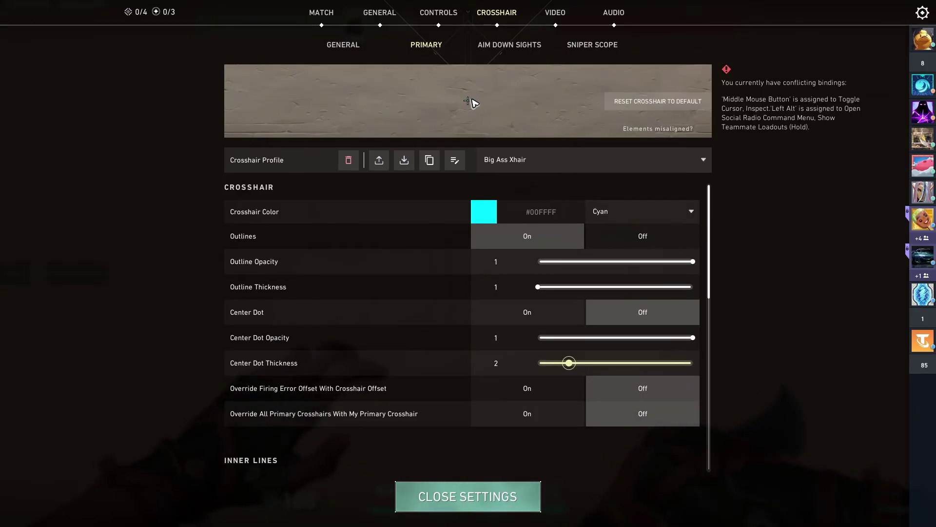
scroll(608, 290, "down", 10)
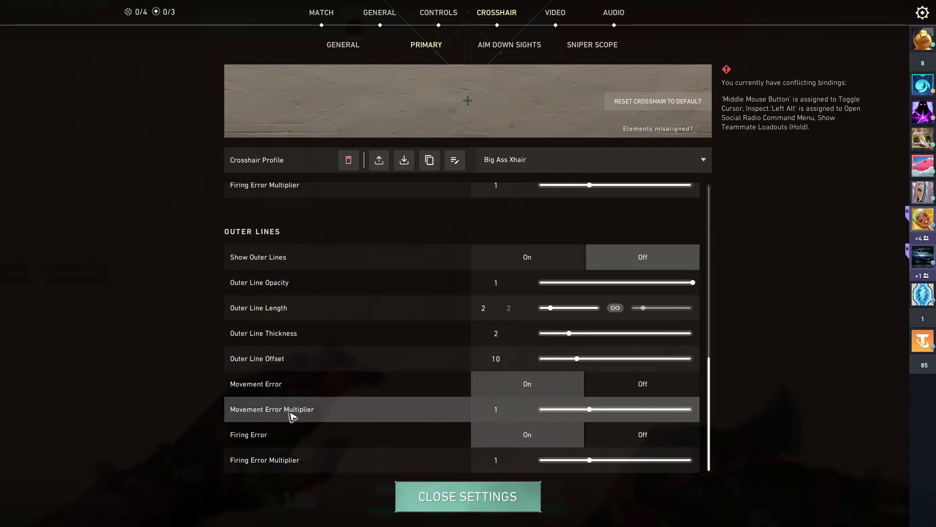
scroll(377, 463, "up", 2)
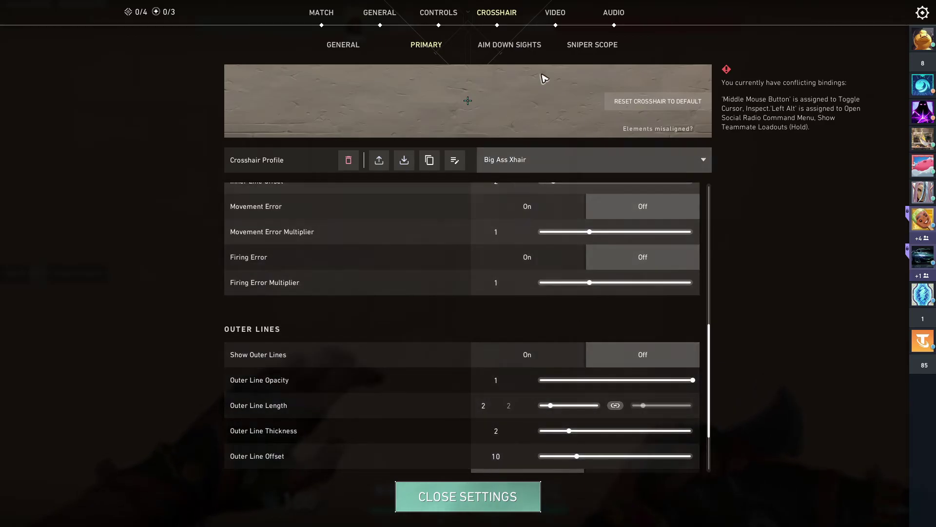
left_click(527, 52)
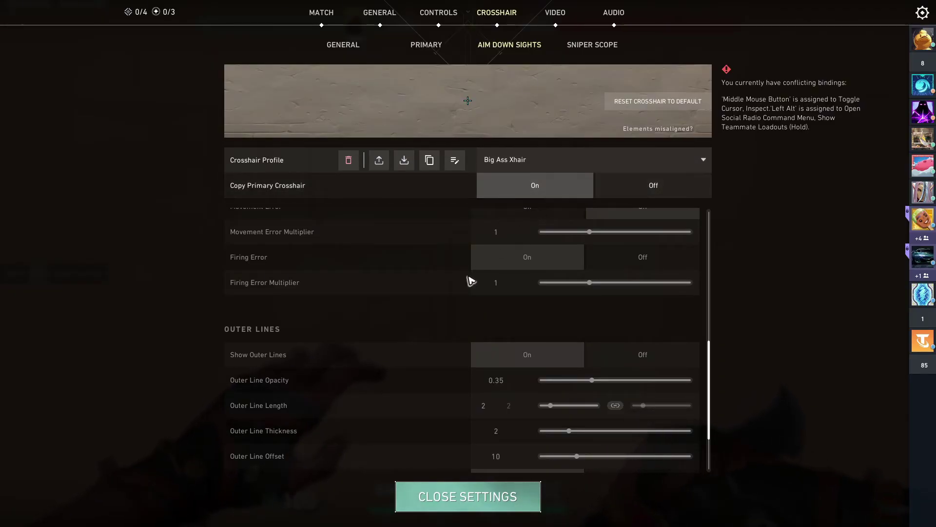
- On Sniper Scope, try center dot opacity 1 and thickness 4, then reset both to 0 and turn the dot off
scroll(473, 287, "up", 5)
scroll(480, 288, "down", 2)
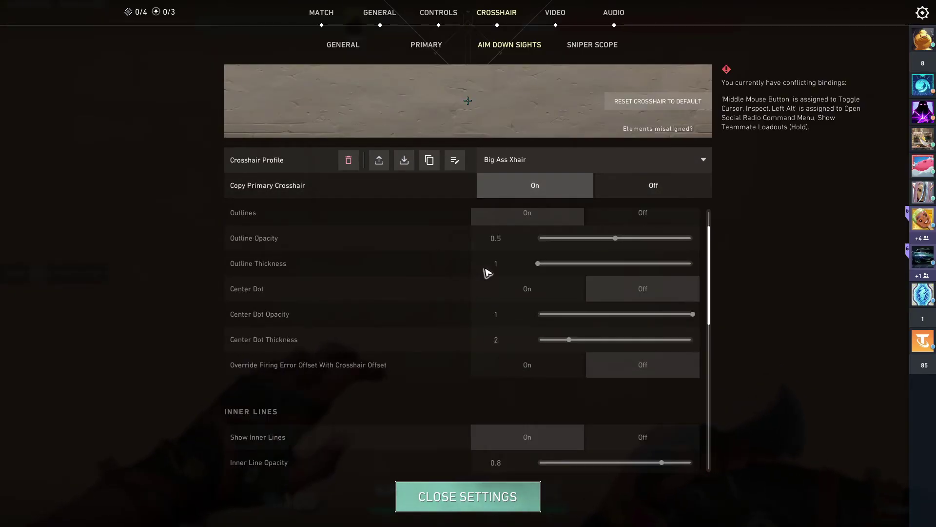
left_click(578, 45)
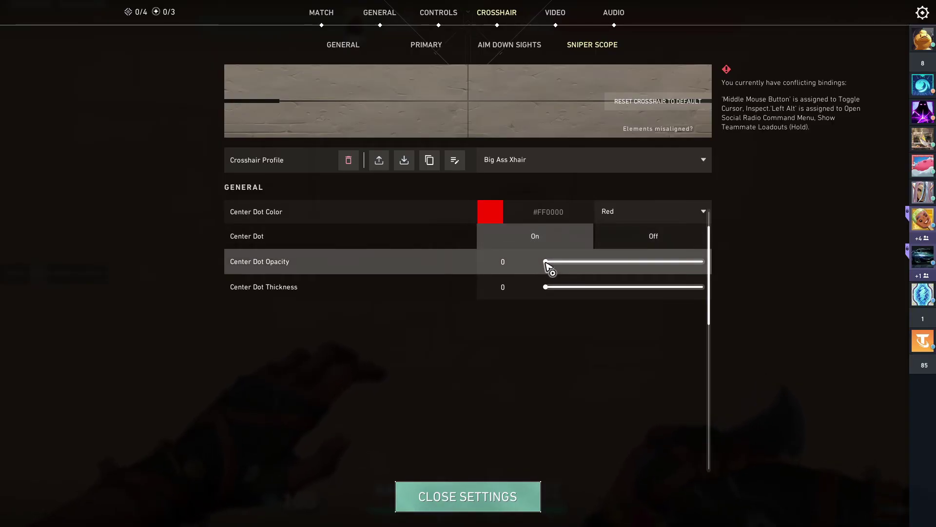
left_click_drag(545, 262, 573, 260)
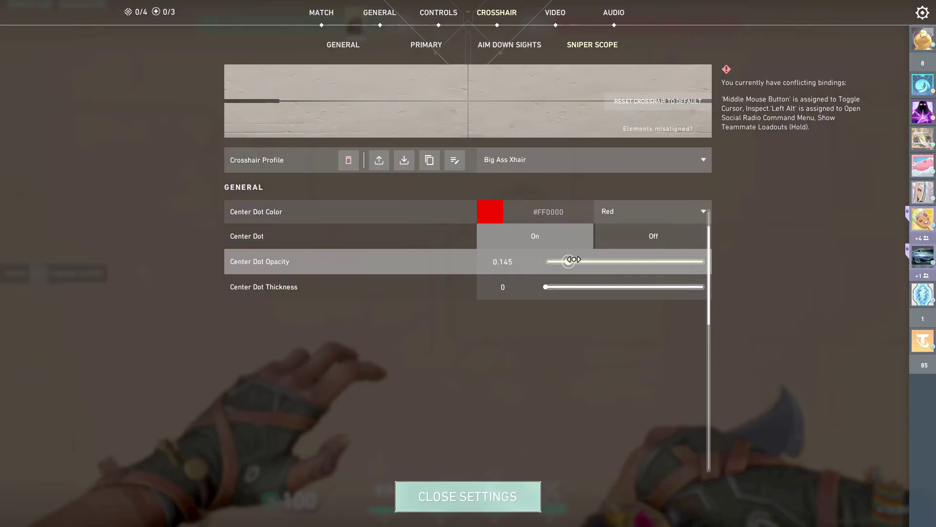
left_click_drag(637, 256, 707, 261)
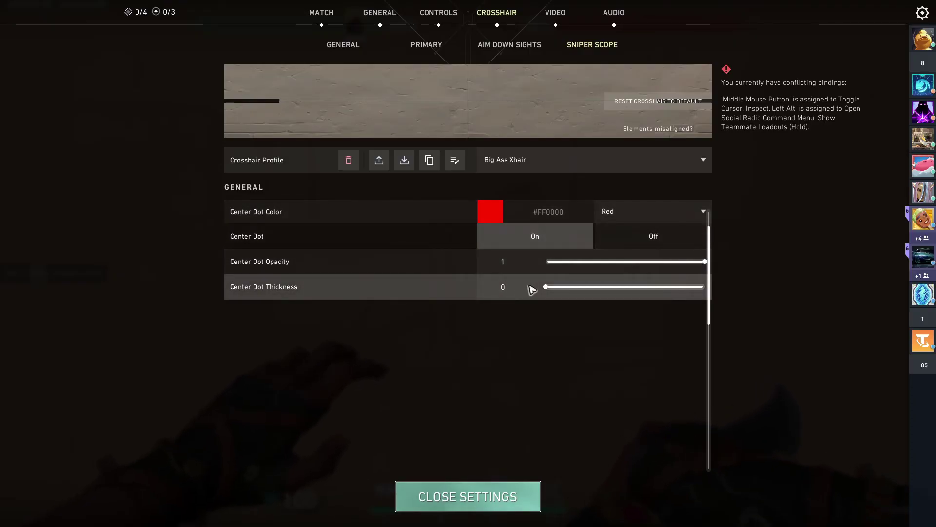
mouse_move(546, 287)
left_mouse_down()
mouse_move(726, 288)
mouse_move(338, 278)
left_mouse_up()
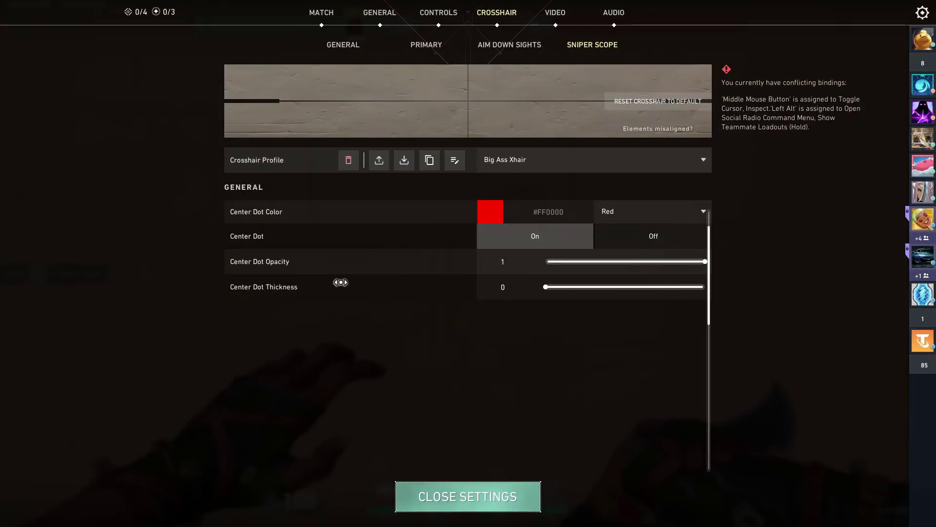
left_click_drag(638, 263, 477, 266)
left_click(647, 238)
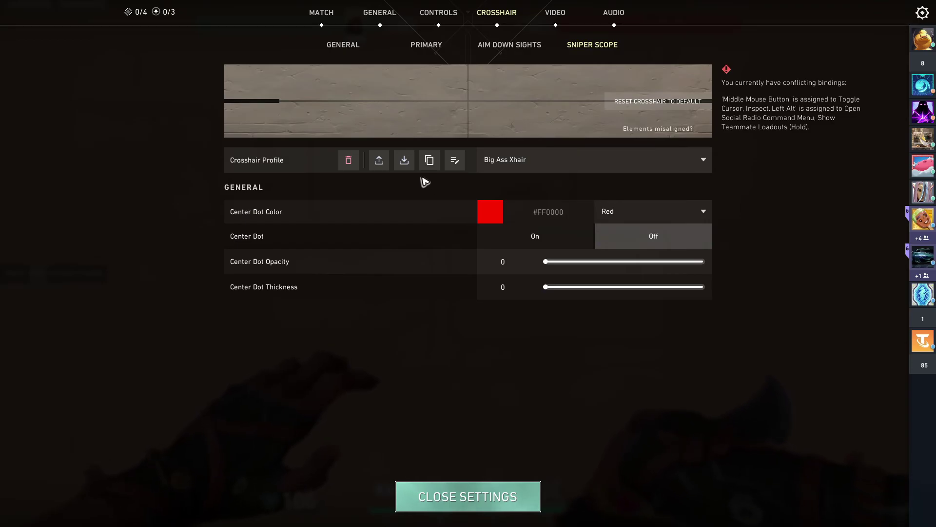
- Open the Import Profile dialog, bring up its paste options, then cancel without importing
left_click(405, 162)
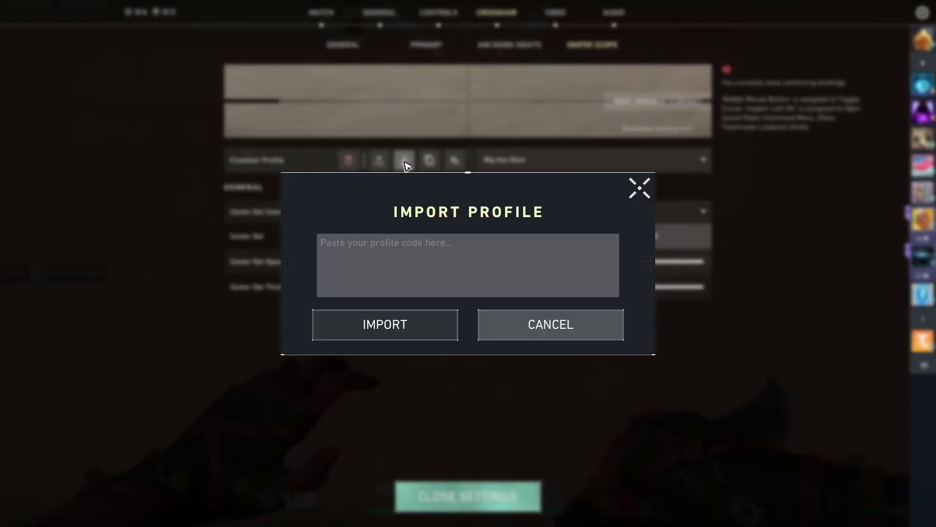
right_click(393, 244)
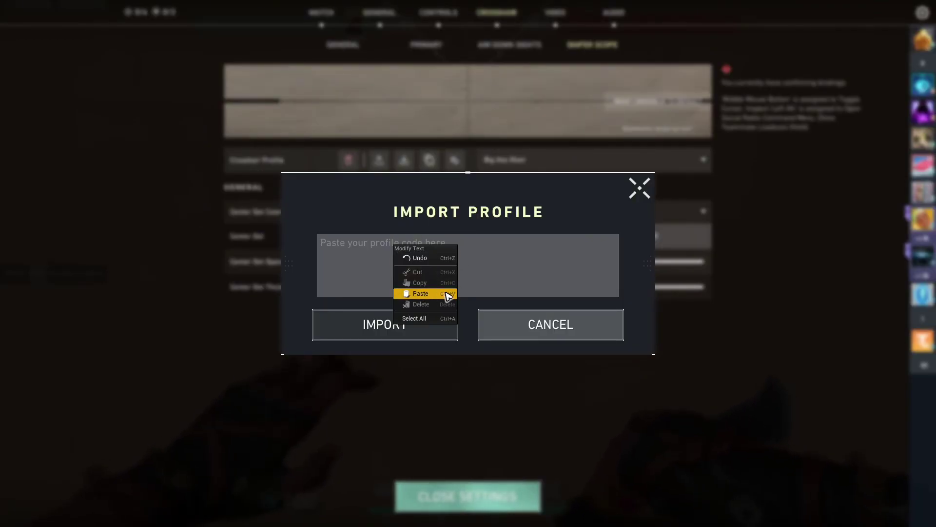
left_click(487, 280)
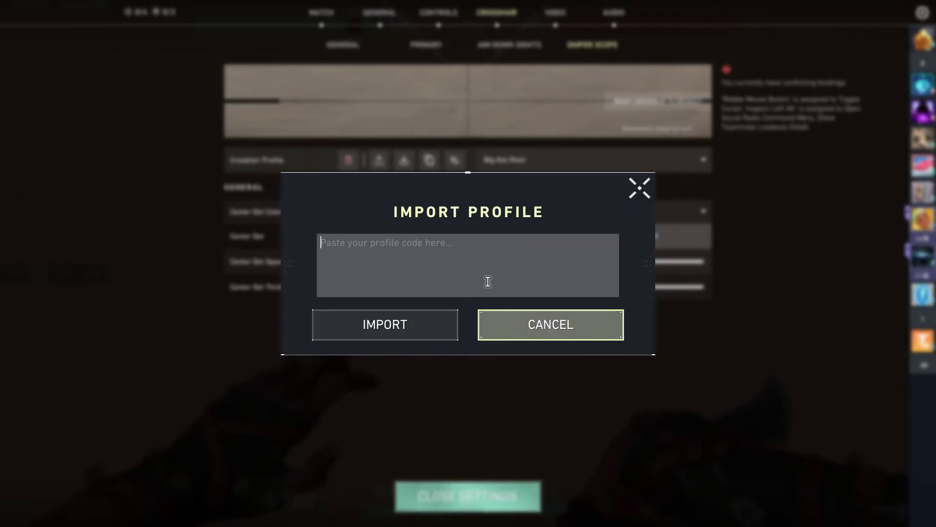
left_click(638, 189)
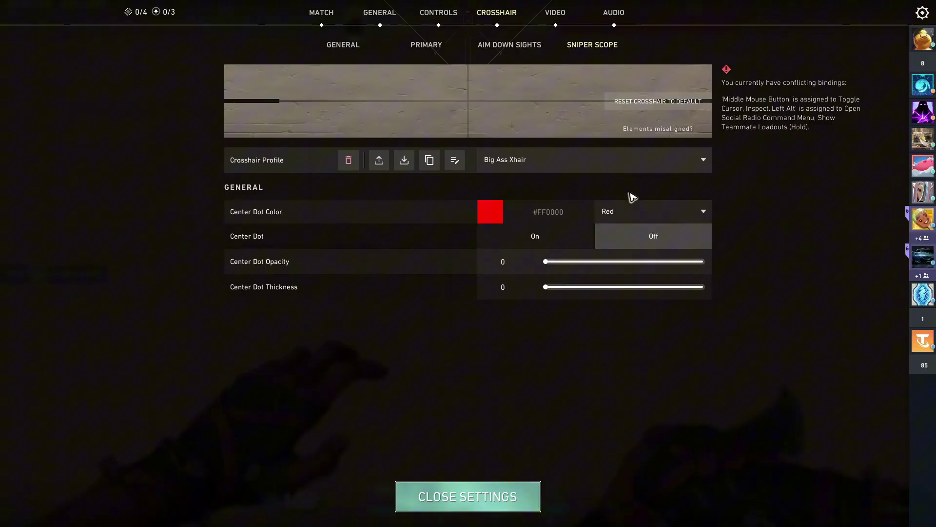
- On Primary, export the profile code and paste it into the friends search to verify it
left_click(427, 53)
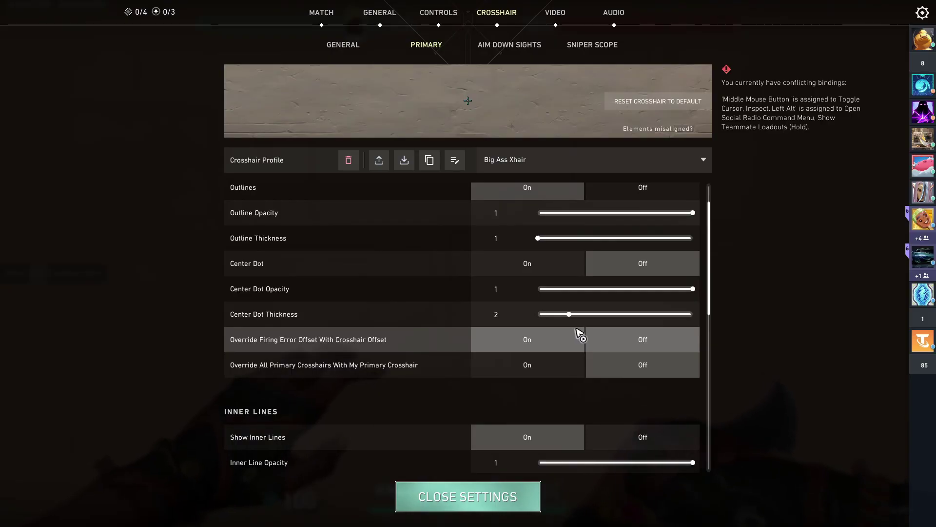
left_click(380, 163)
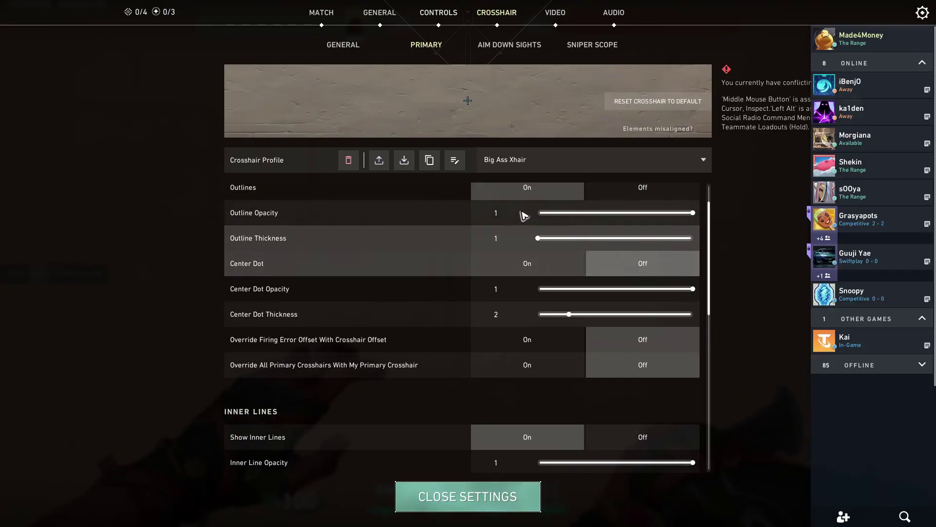
left_click(903, 515)
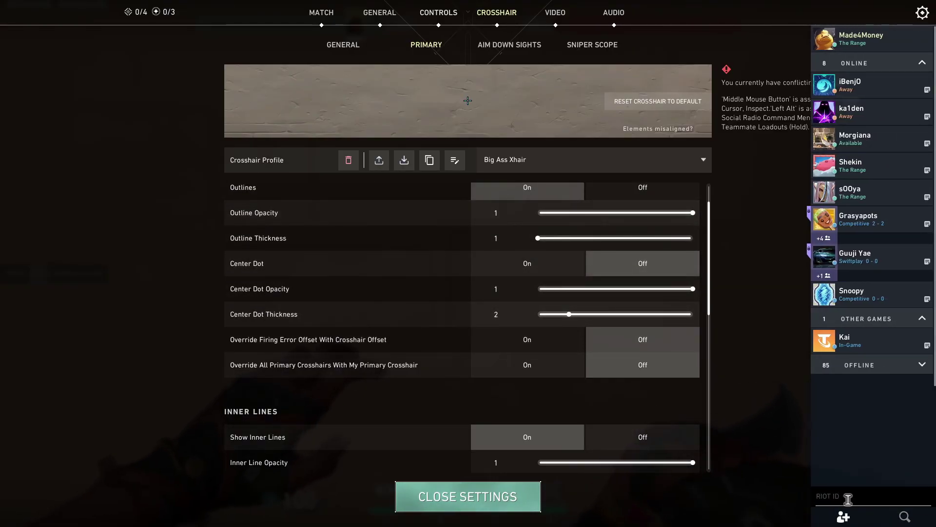
key("ctrl+v")
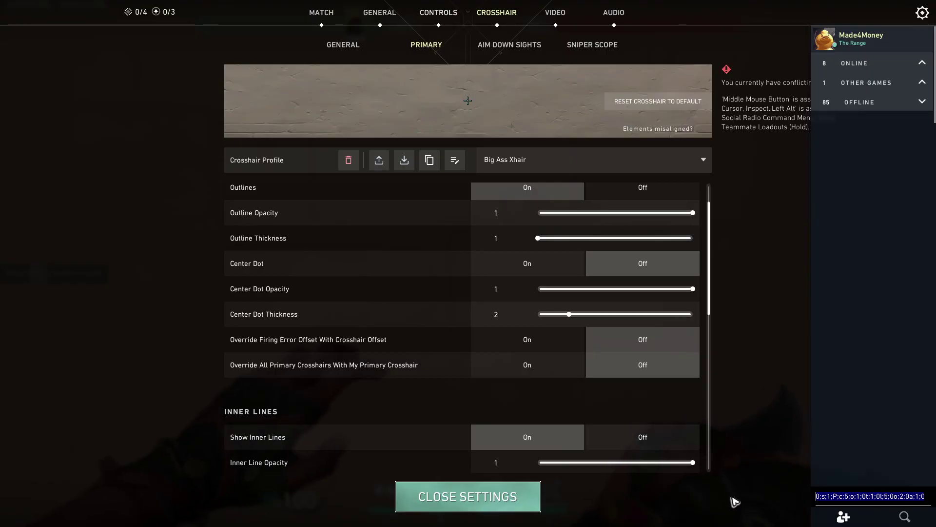
left_click(798, 373)
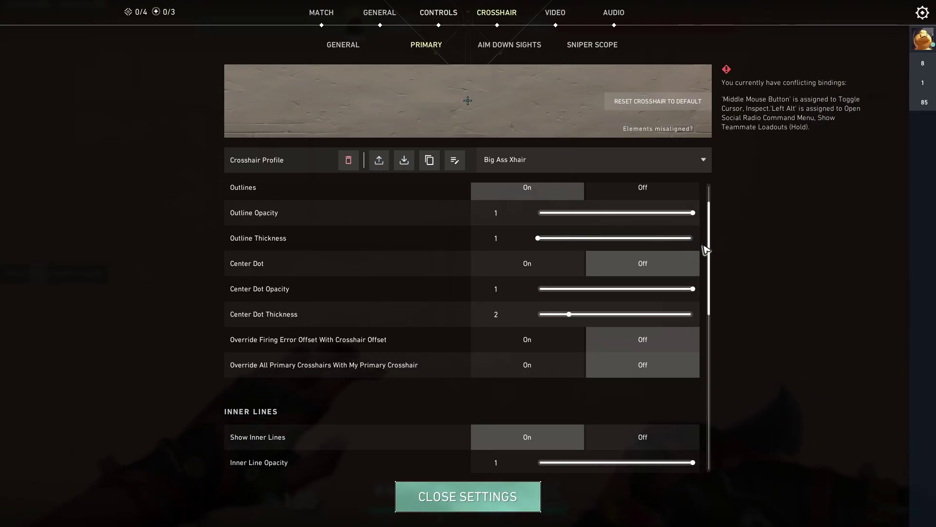
- Rename the crosshair profile to ':D'
left_click(454, 160)
key("BackSpace")
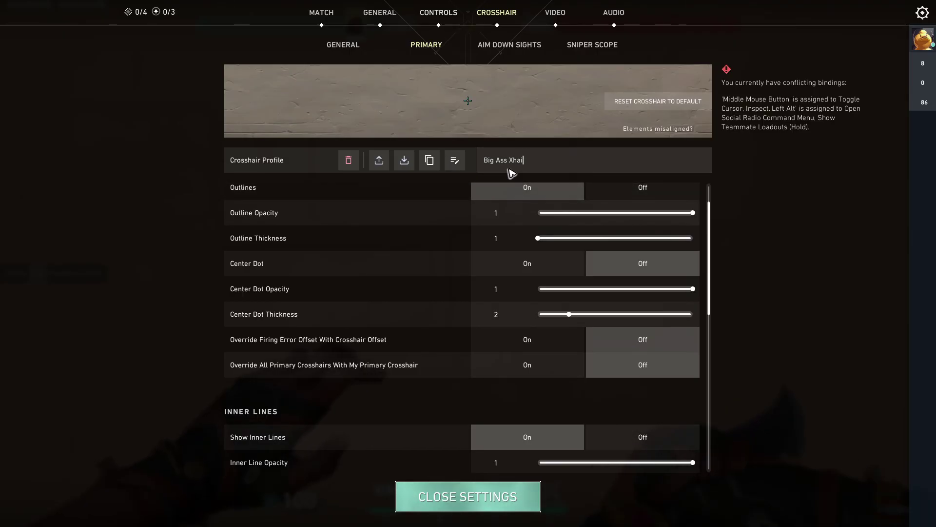
type(":D")
key("Return")
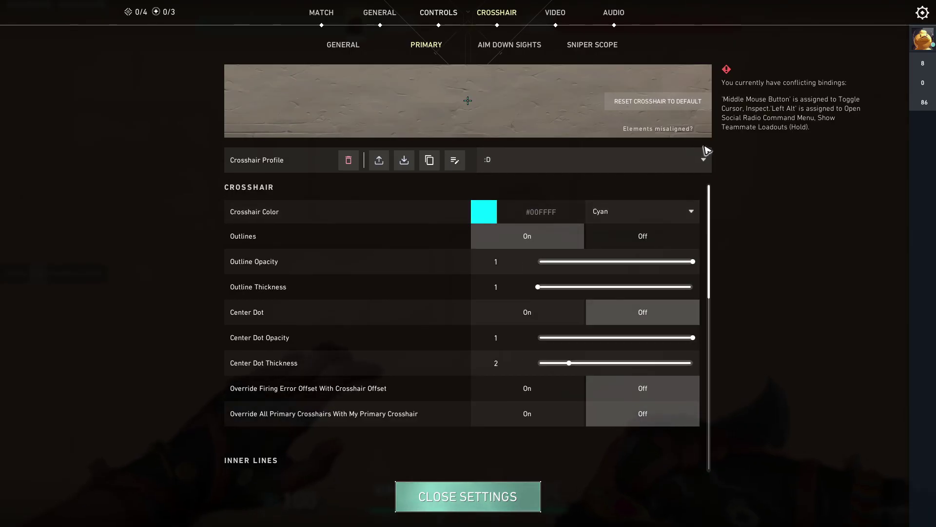
- Switch to the M4M profile and test it in the Range with the knife and the Judge
left_click(706, 163)
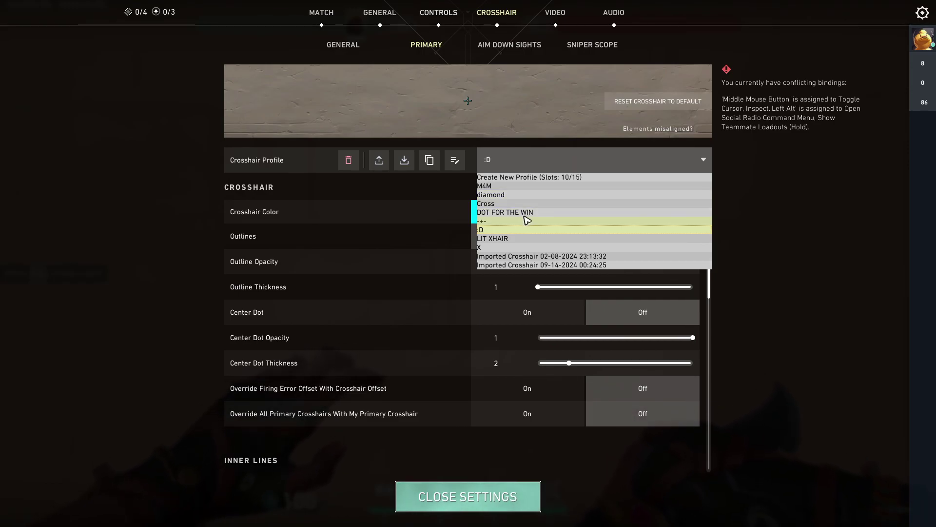
left_click(488, 185)
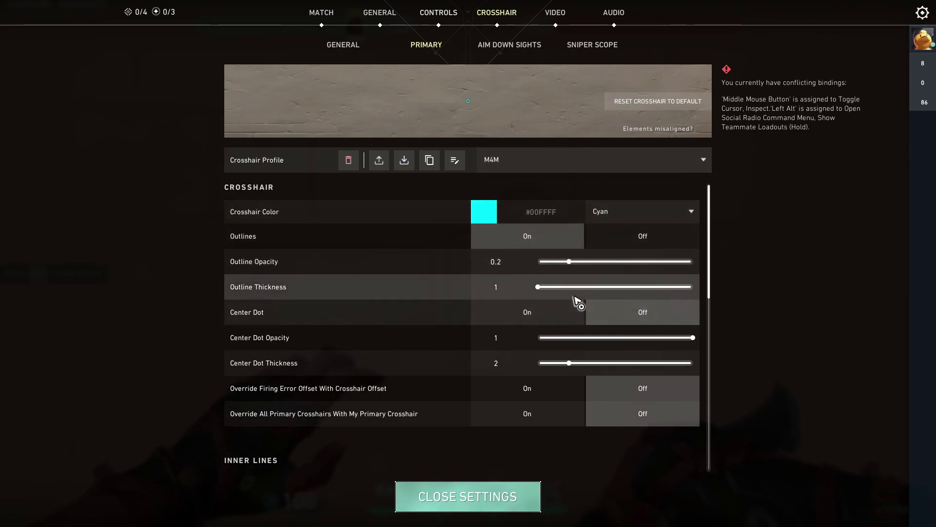
key("Escape")
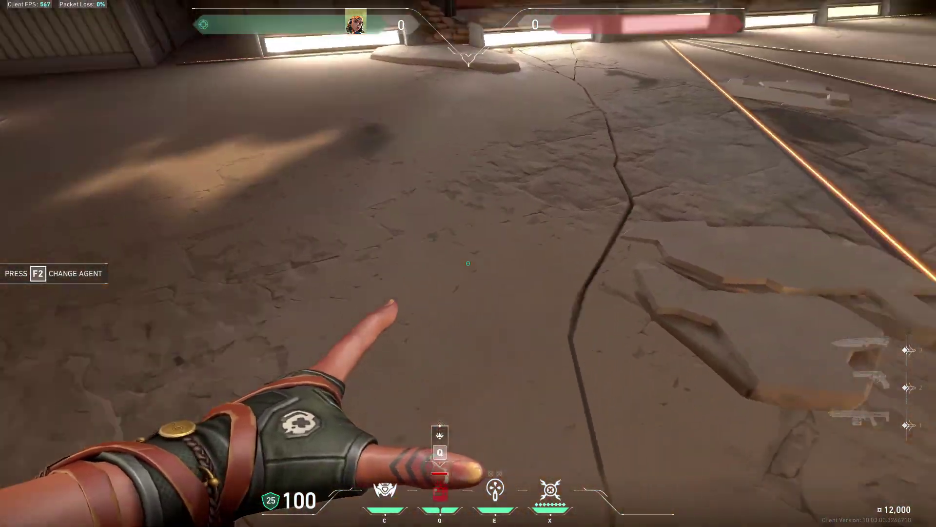
left_click(468, 263)
key("1")
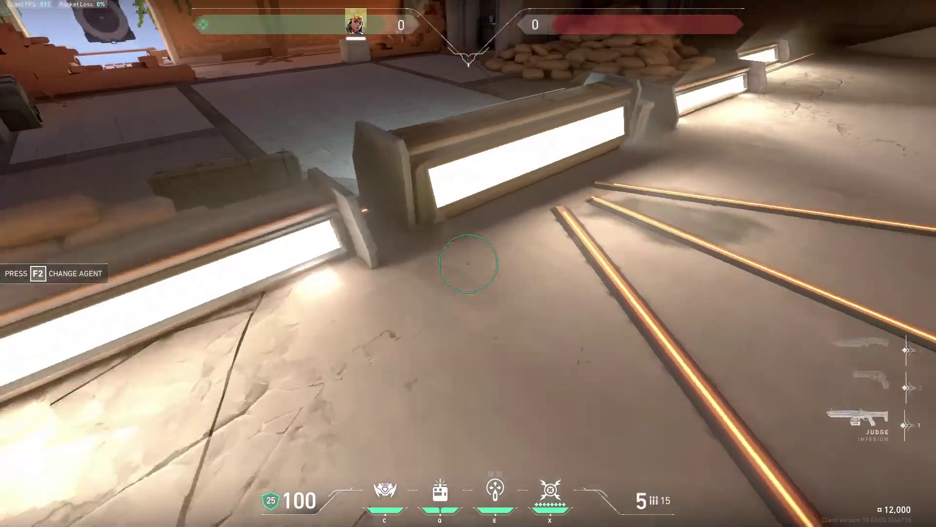